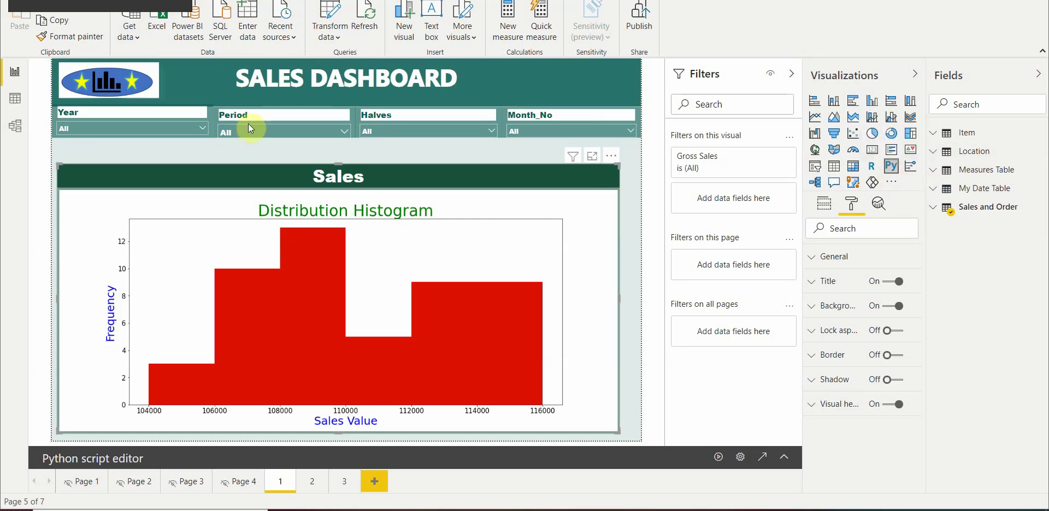
Open and dismiss the report page's shortcut menu on the Distribution Histogram Python visual.
{"action": "right_click", "coordinate": [389, 165]}
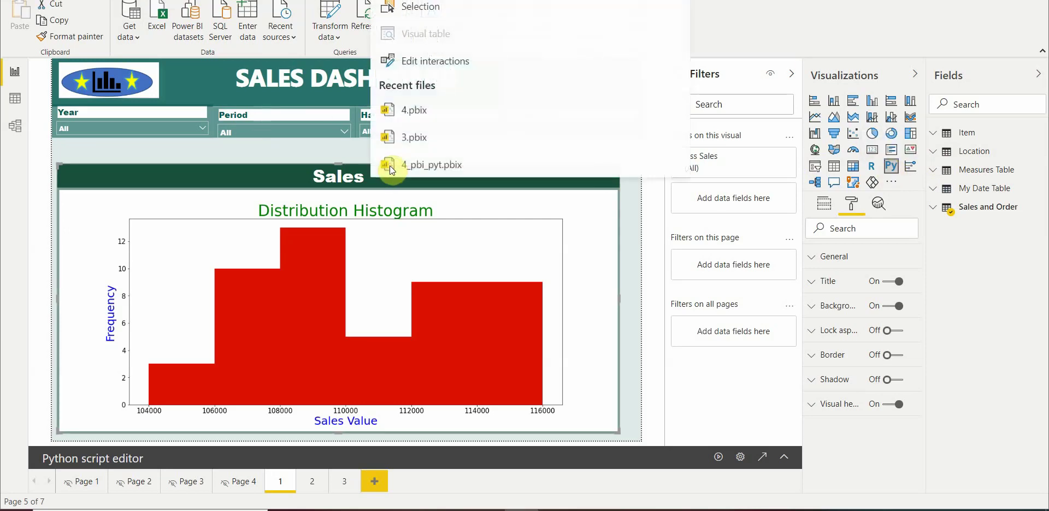
{"action": "left_click", "coordinate": [270, 177]}
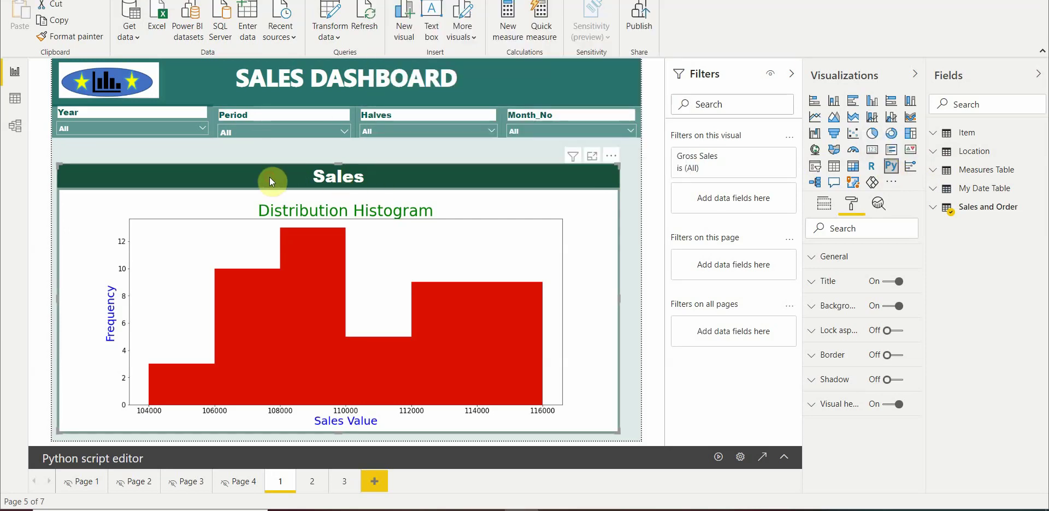
{"action": "left_click", "coordinate": [783, 458]}
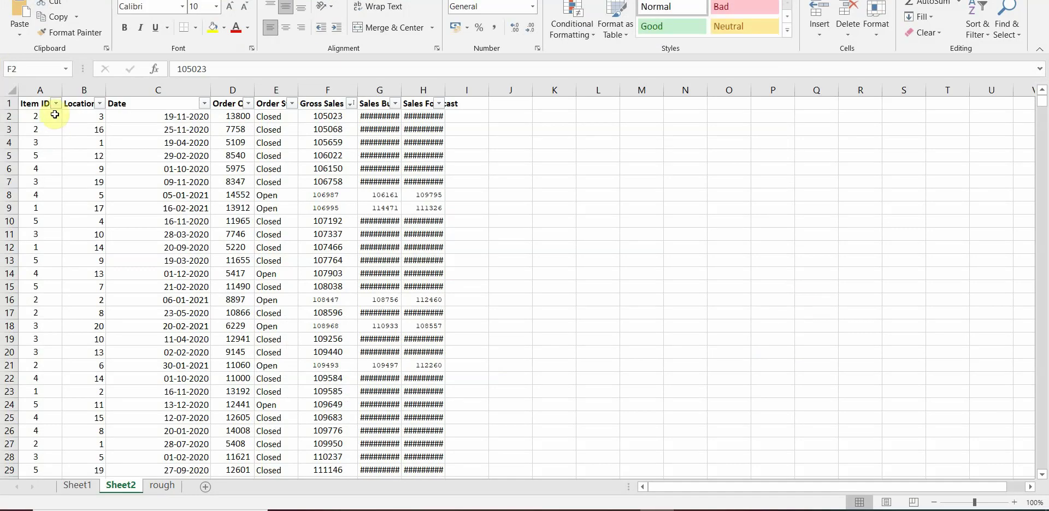
{"action": "left_click", "coordinate": [308, 104]}
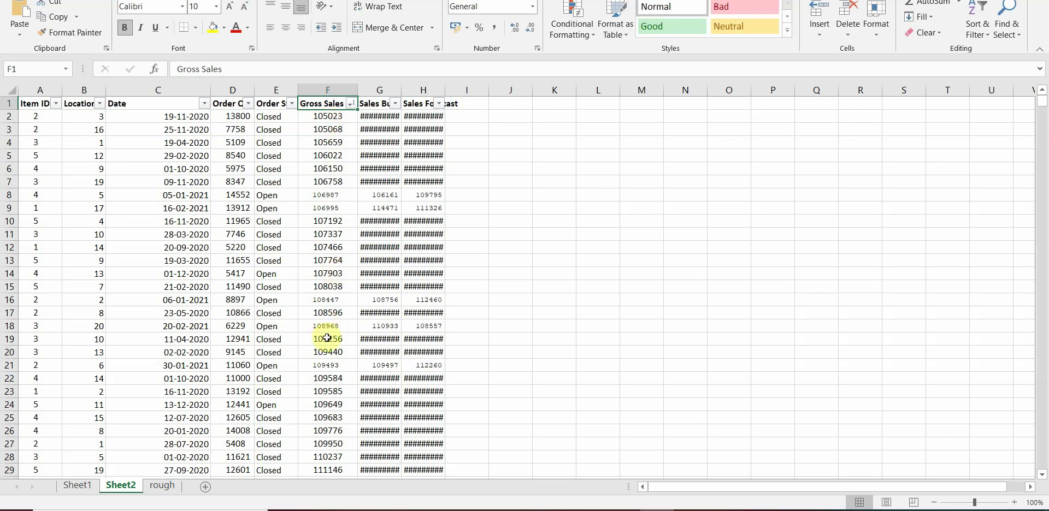
{"action": "scroll", "coordinate": [329, 356], "scroll_direction": "down", "scroll_amount": 4}
{"action": "scroll", "coordinate": [328, 357], "scroll_direction": "up", "scroll_amount": 4}
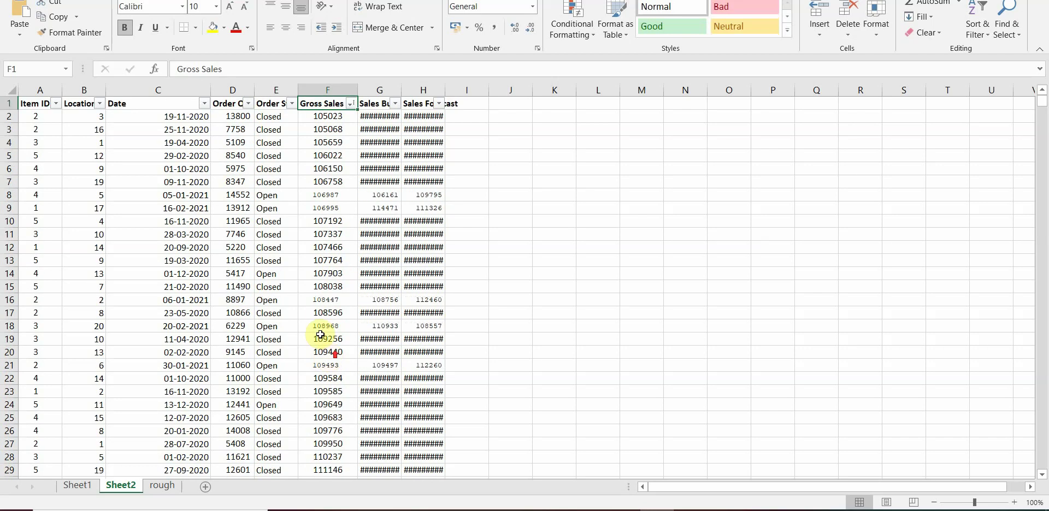
{"action": "left_click", "coordinate": [155, 117]}
{"action": "scroll", "coordinate": [146, 280], "scroll_direction": "down", "scroll_amount": 1}
{"action": "scroll", "coordinate": [146, 286], "scroll_direction": "up", "scroll_amount": 1}
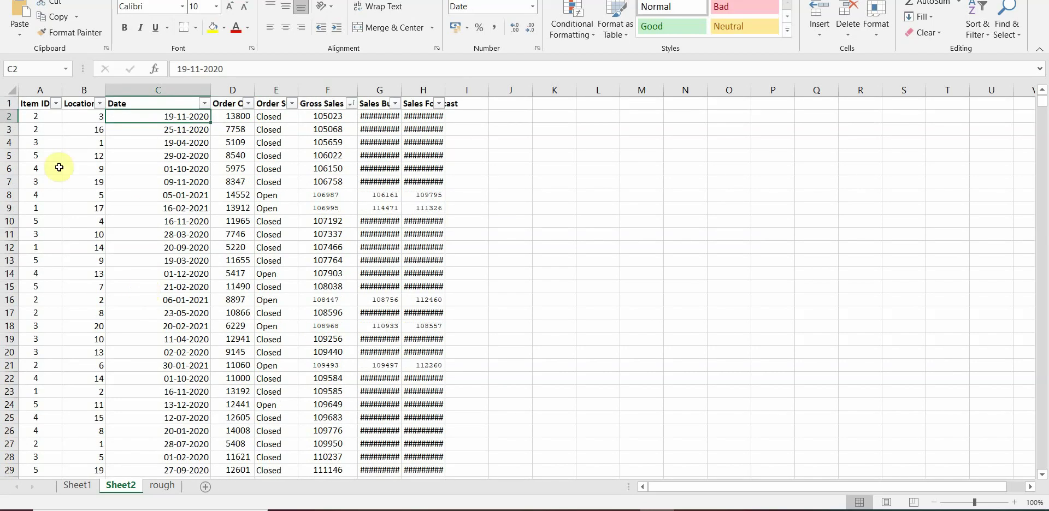
{"action": "left_click", "coordinate": [33, 106]}
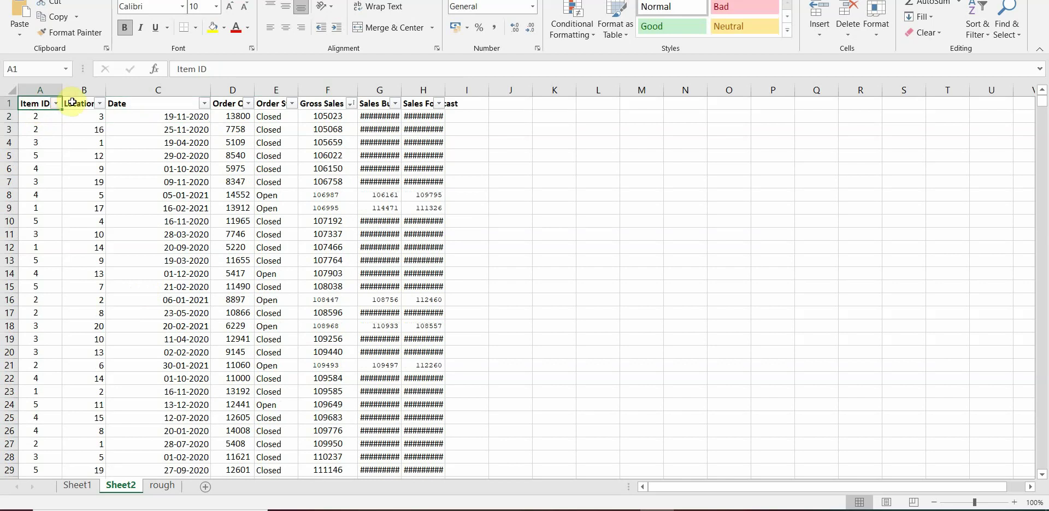
{"action": "left_click", "coordinate": [76, 104]}
{"action": "left_click", "coordinate": [231, 103]}
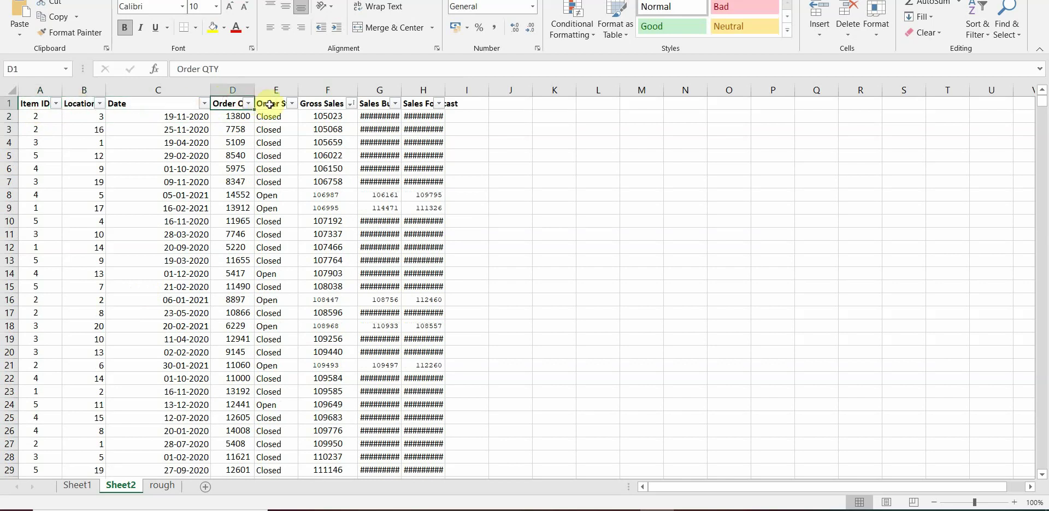
{"action": "left_click", "coordinate": [269, 105]}
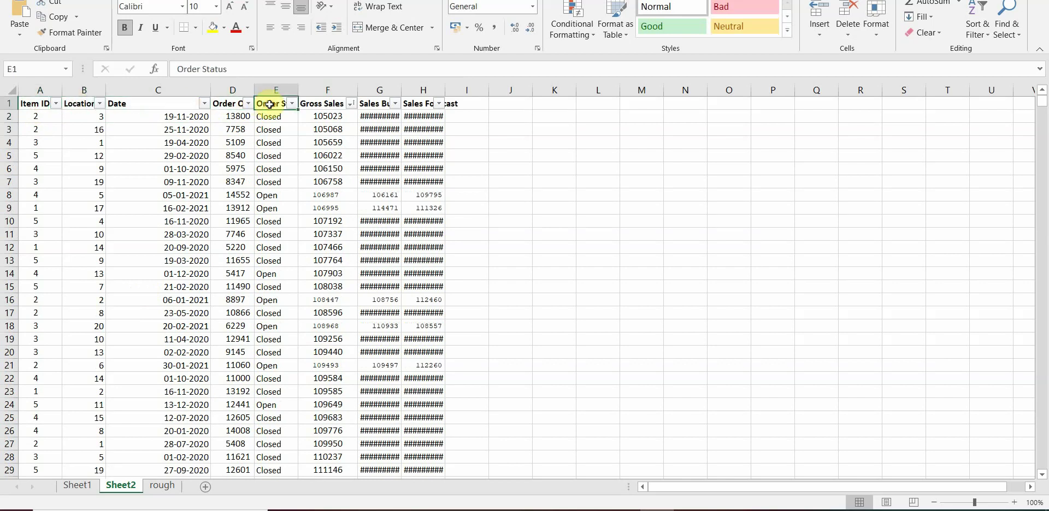
{"action": "left_click", "coordinate": [379, 104]}
{"action": "left_click", "coordinate": [430, 103]}
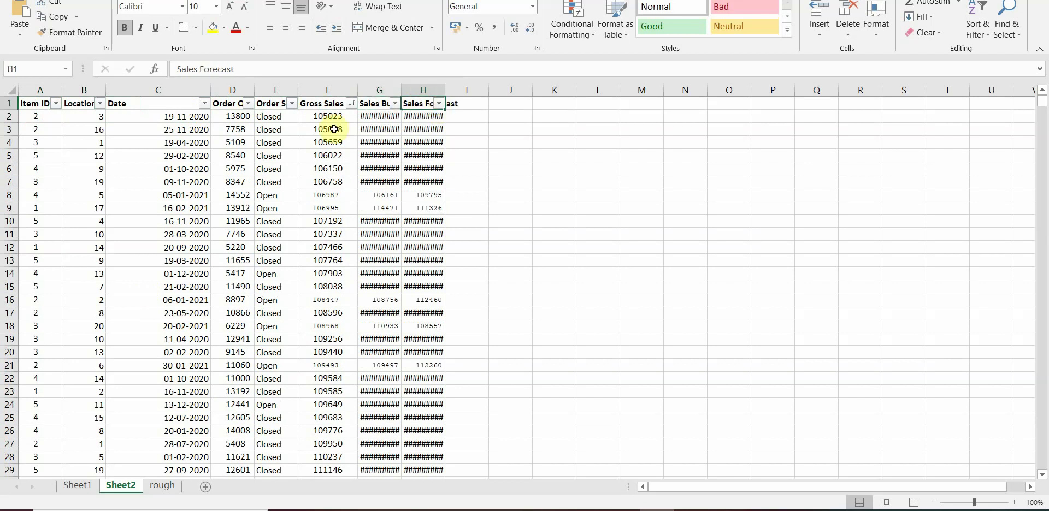
{"action": "left_click", "coordinate": [315, 104]}
{"action": "scroll", "coordinate": [332, 270], "scroll_direction": "down", "scroll_amount": 8}
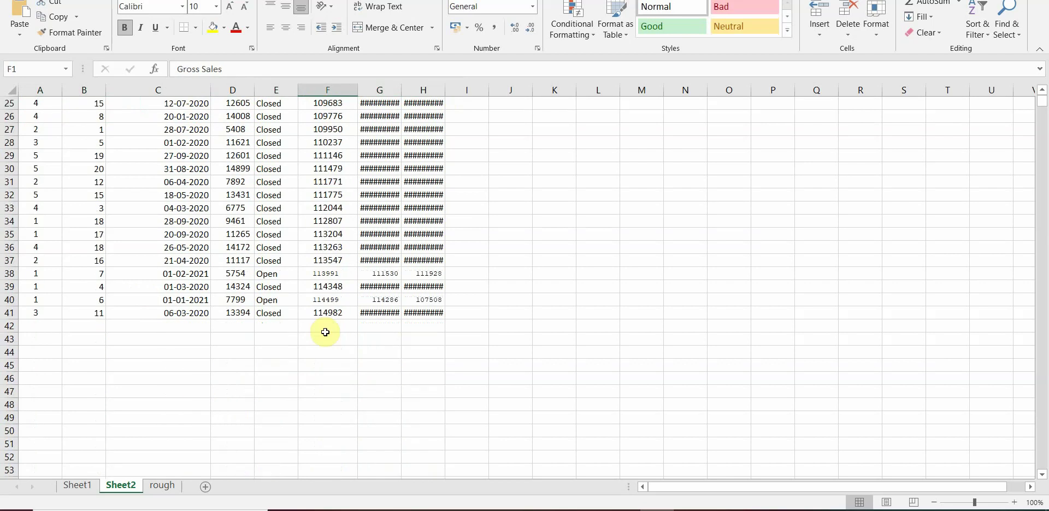
{"action": "scroll", "coordinate": [324, 331], "scroll_direction": "up", "scroll_amount": 8}
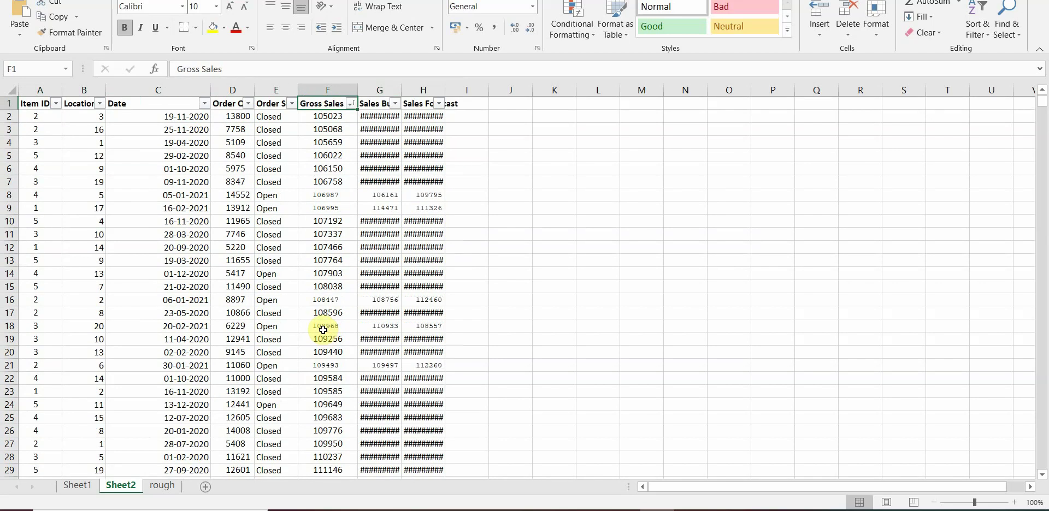
{"action": "scroll", "coordinate": [323, 330], "scroll_direction": "down", "scroll_amount": 2}
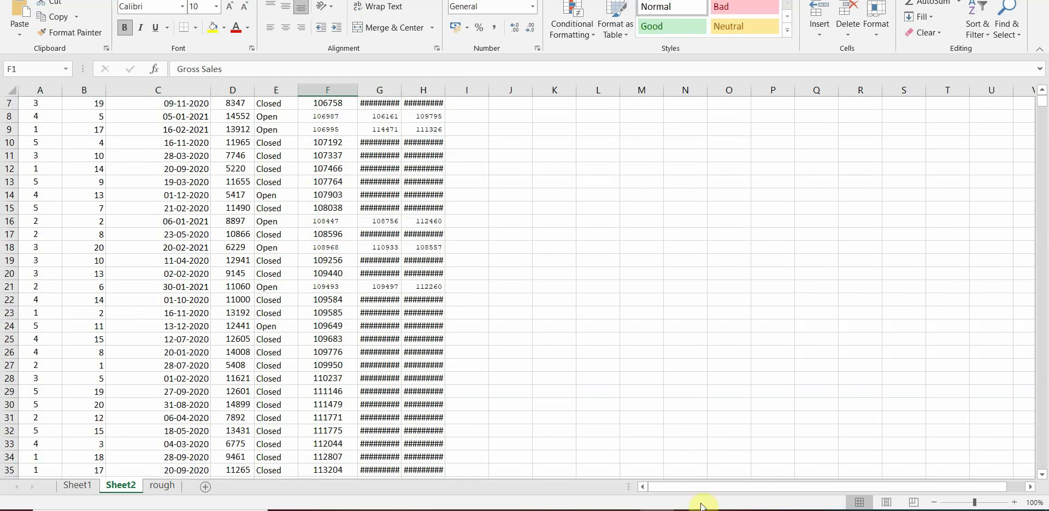
Return to Power BI and show the visual's Gross Sales field under the expanded Sales and Order table.
{"action": "left_click", "coordinate": [601, 510]}
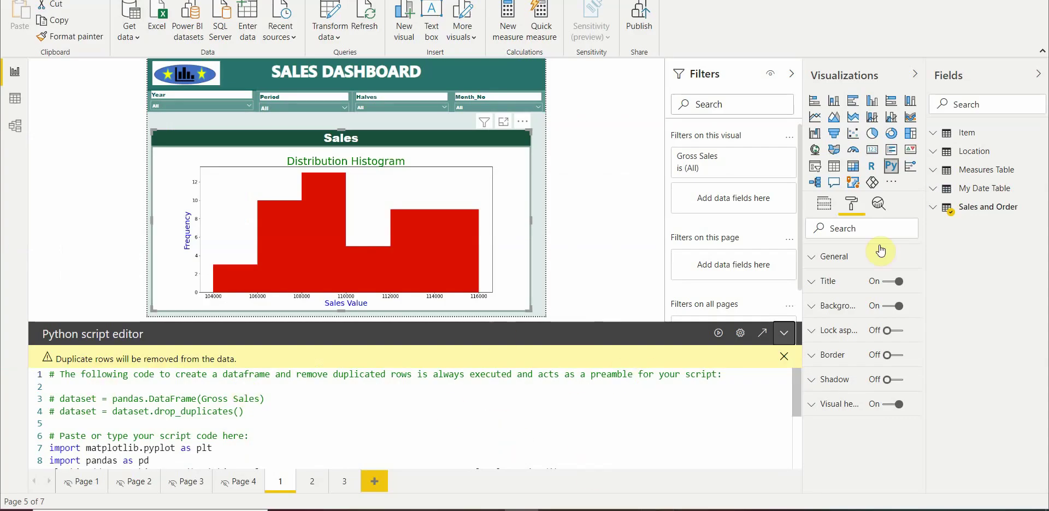
{"action": "left_click", "coordinate": [823, 206]}
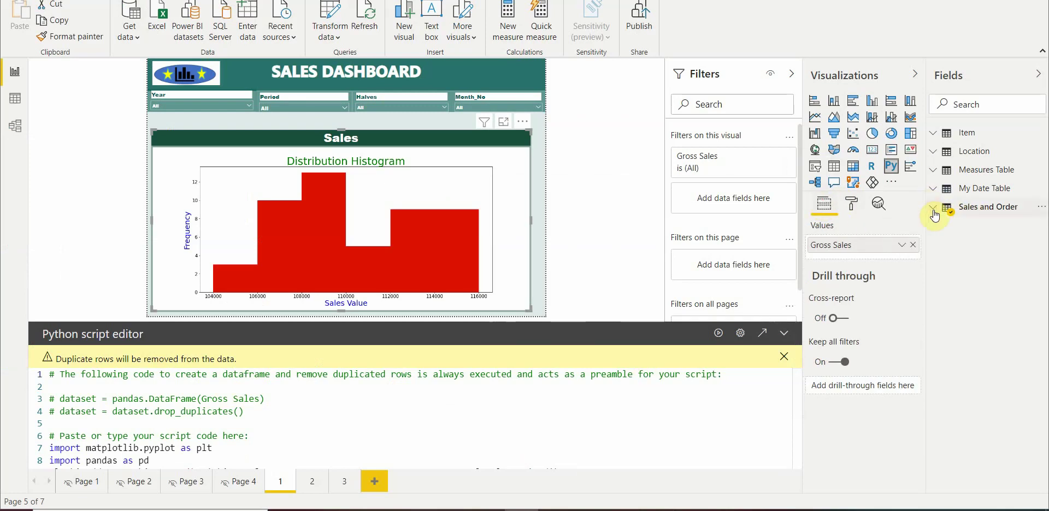
{"action": "left_click", "coordinate": [827, 253]}
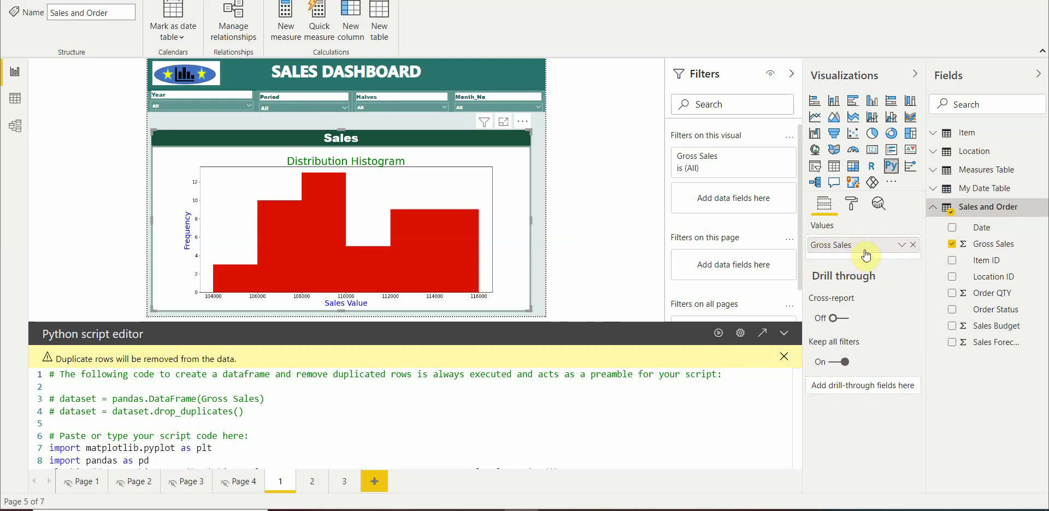
Highlight the commented dataframe preamble, lines 1–6, in the Python script editor.
{"action": "left_click", "coordinate": [260, 442]}
{"action": "left_click_drag", "start_coordinate": [212, 448], "coordinate": [49, 374]}
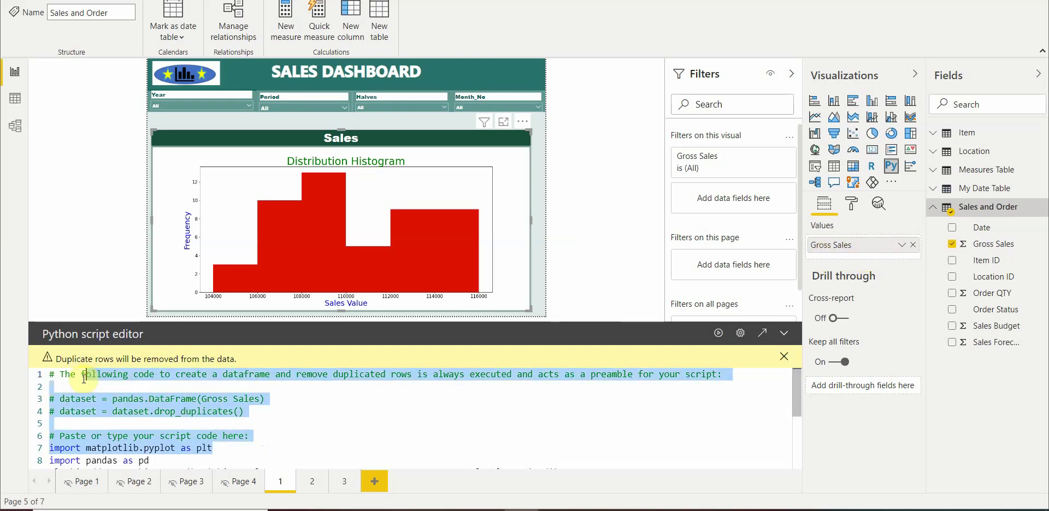
{"action": "left_click", "coordinate": [134, 409]}
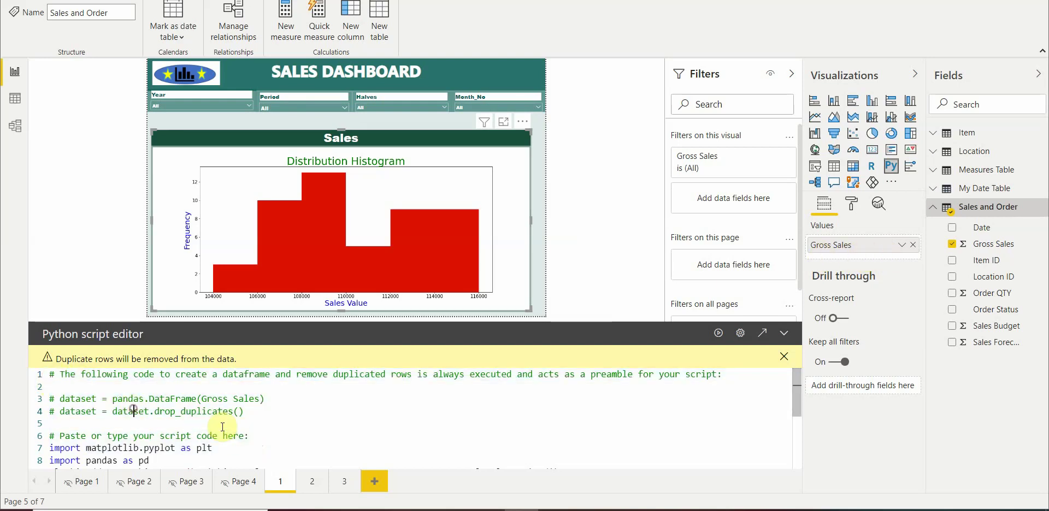
{"action": "left_click_drag", "start_coordinate": [252, 436], "coordinate": [50, 377]}
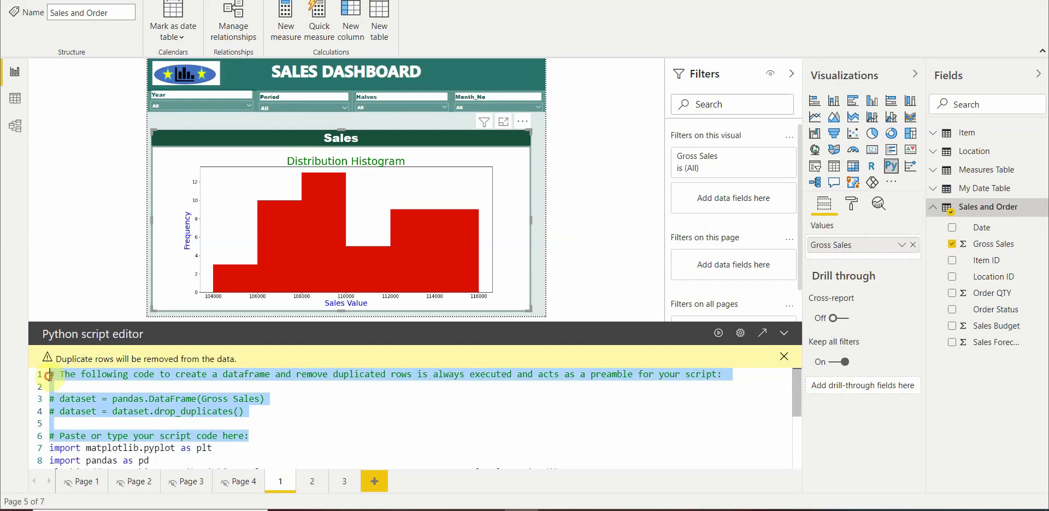
{"action": "left_click", "coordinate": [136, 403]}
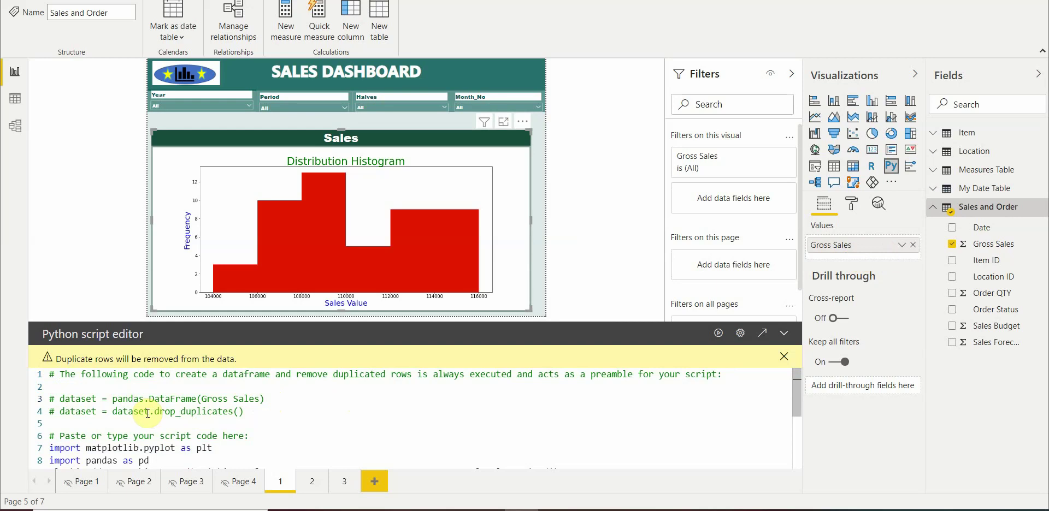
{"action": "double_click", "coordinate": [76, 399]}
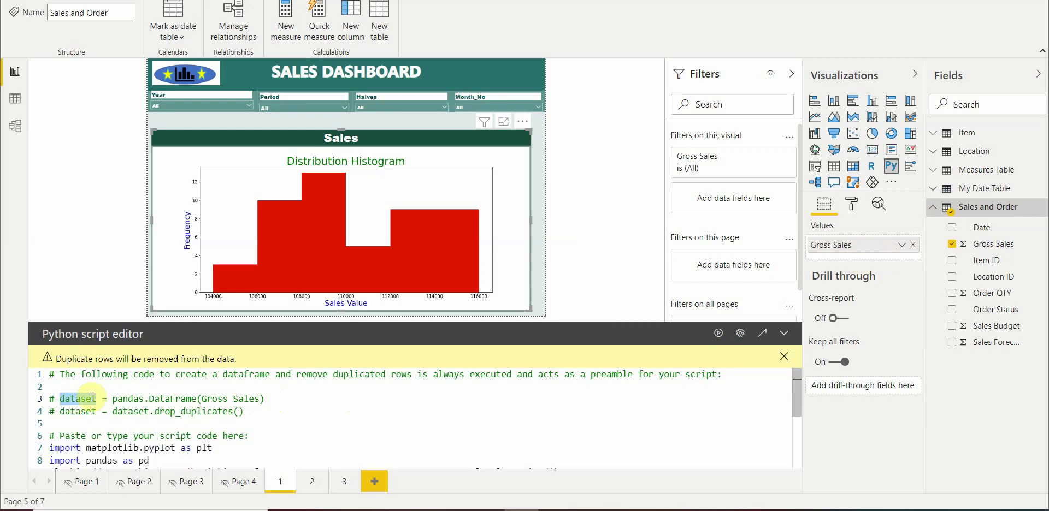
{"action": "scroll", "coordinate": [98, 399], "scroll_direction": "down", "scroll_amount": 2}
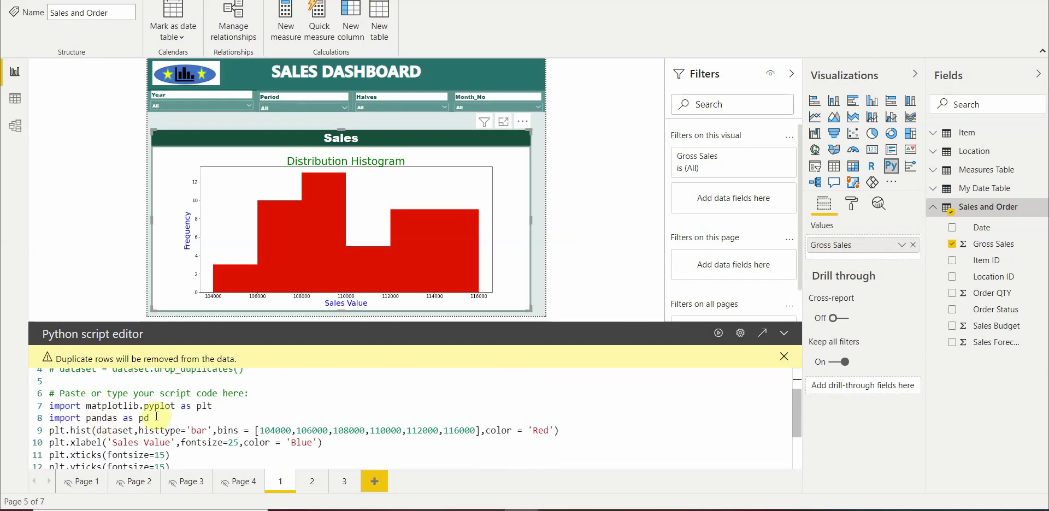
{"action": "left_click_drag", "start_coordinate": [218, 406], "coordinate": [49, 406]}
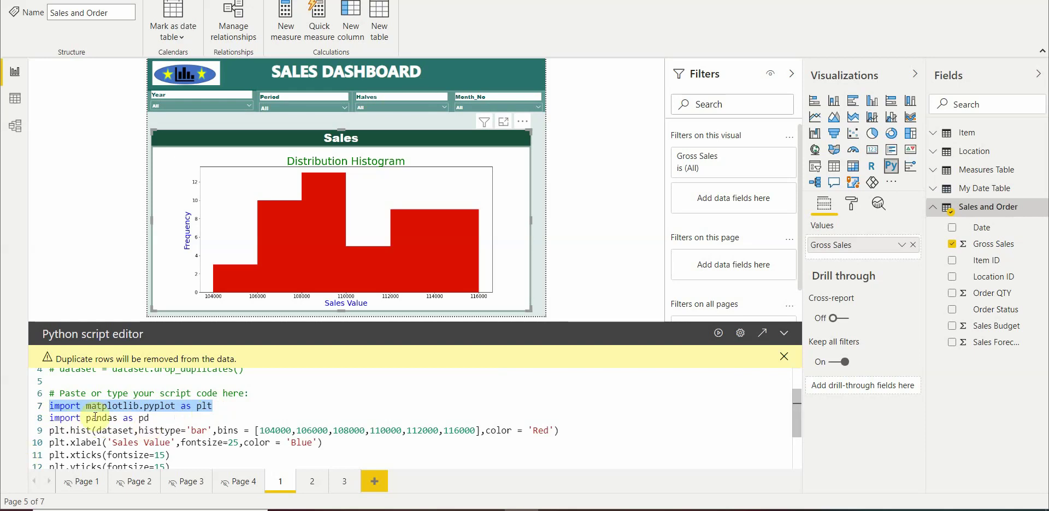
{"action": "left_click", "coordinate": [92, 431]}
{"action": "left_click_drag", "start_coordinate": [92, 430], "coordinate": [71, 430]}
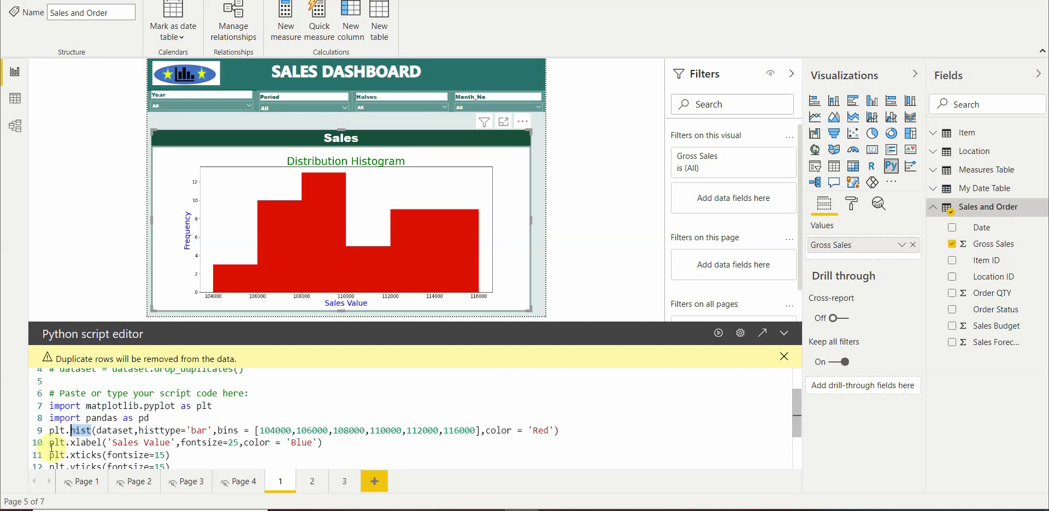
{"action": "double_click", "coordinate": [72, 431]}
{"action": "double_click", "coordinate": [115, 431]}
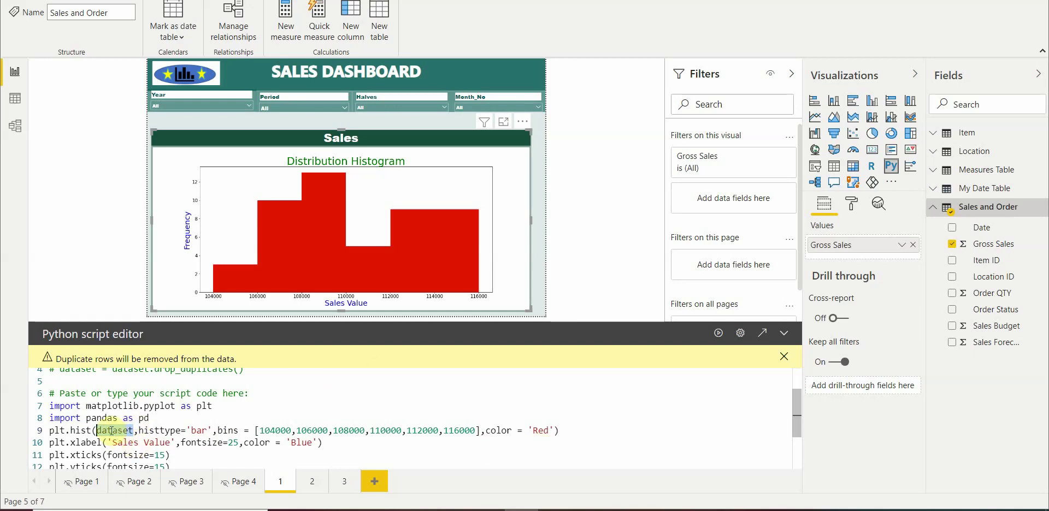
{"action": "left_click_drag", "start_coordinate": [150, 430], "coordinate": [208, 432]}
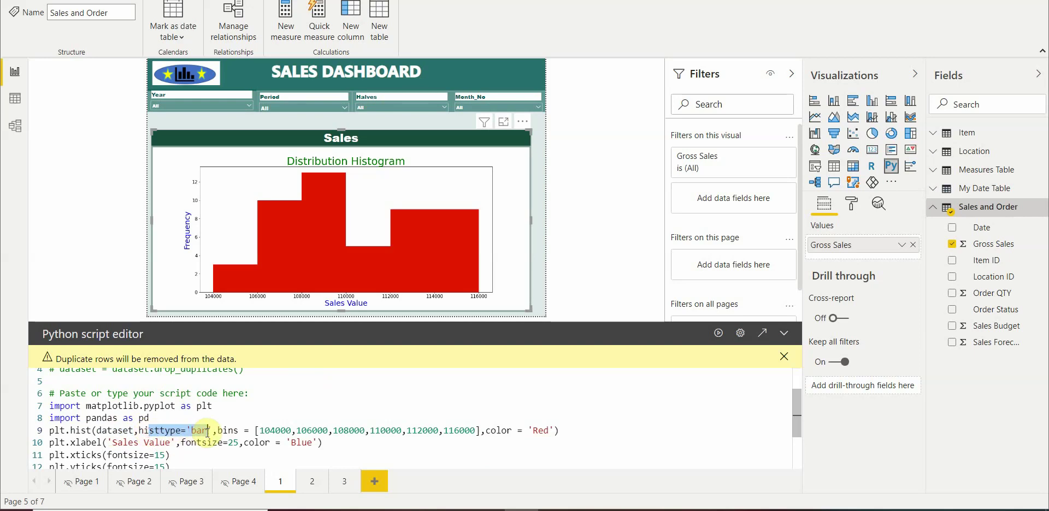
{"action": "left_click", "coordinate": [227, 430]}
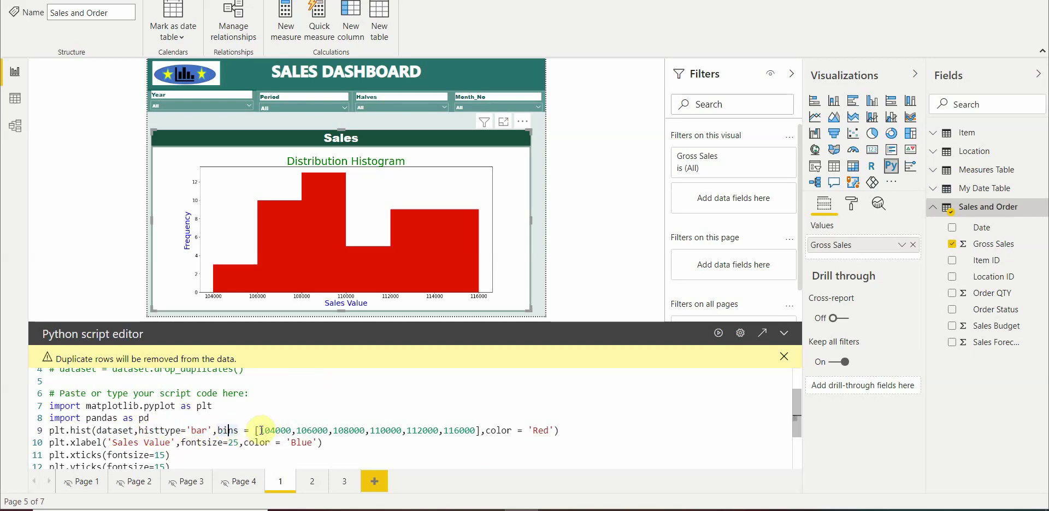
{"action": "left_click_drag", "start_coordinate": [260, 432], "coordinate": [292, 432]}
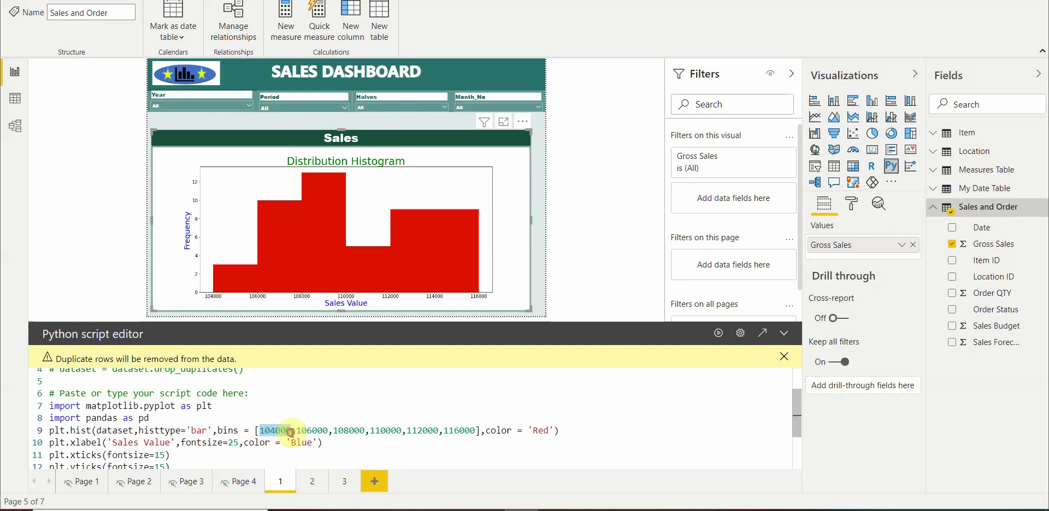
{"action": "left_click_drag", "start_coordinate": [475, 431], "coordinate": [445, 430]}
{"action": "key", "text": "alt+Tab"}
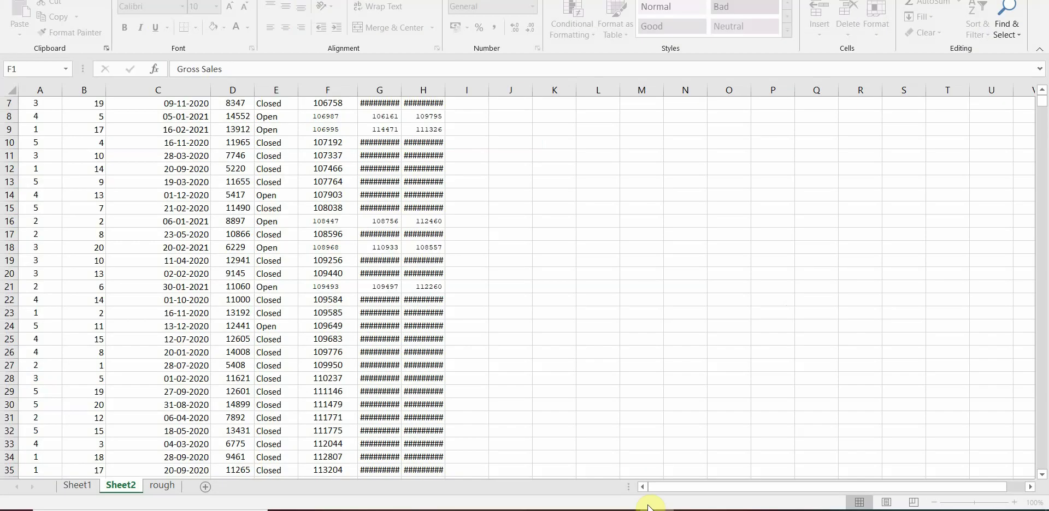
{"action": "left_click", "coordinate": [320, 118]}
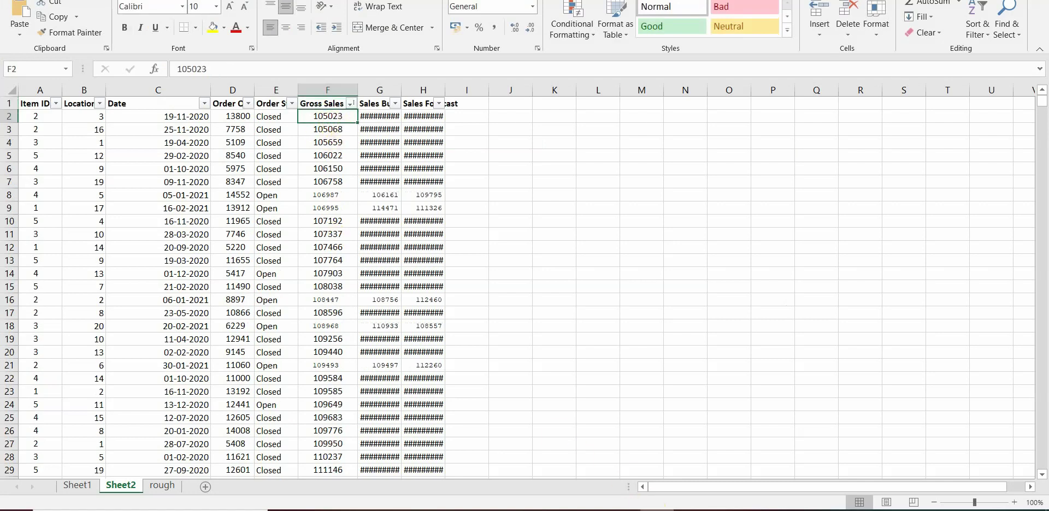
{"action": "key", "text": "alt+Tab"}
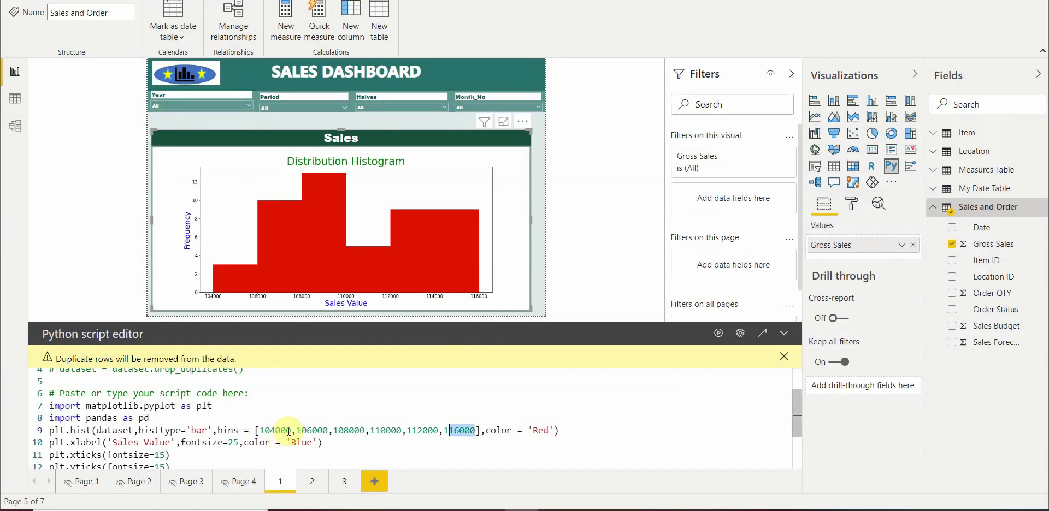
{"action": "key", "text": "alt+Tab"}
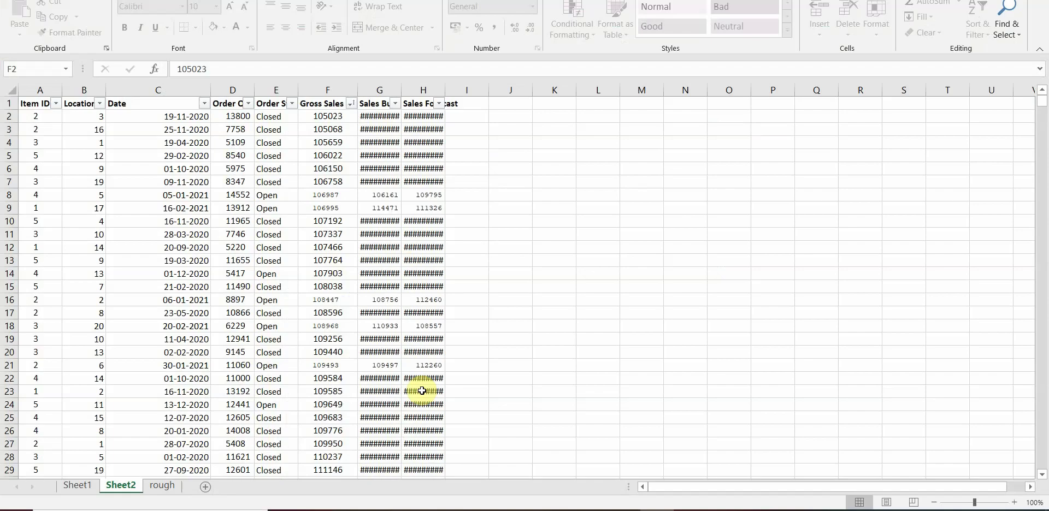
{"action": "scroll", "coordinate": [375, 398], "scroll_direction": "down", "scroll_amount": 6}
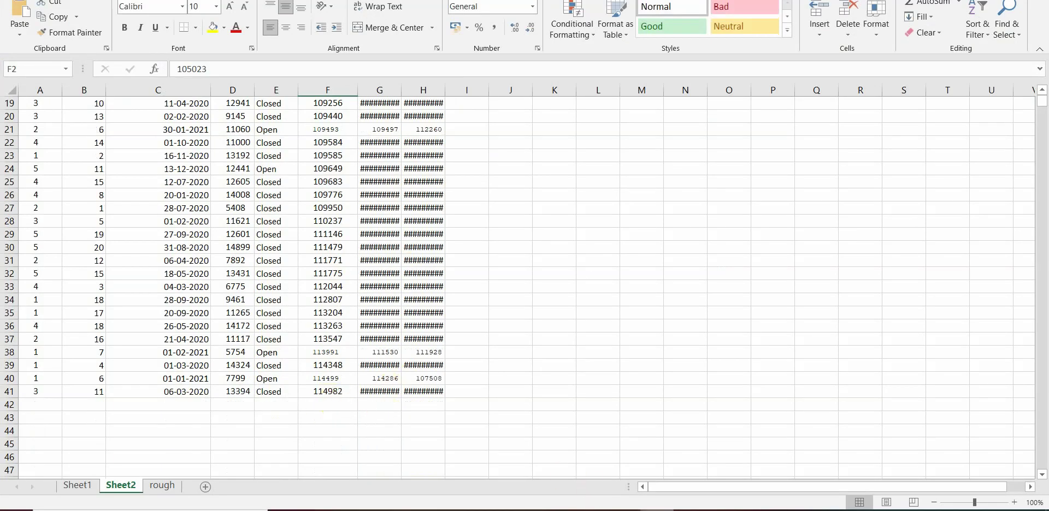
{"action": "key", "text": "alt+Tab"}
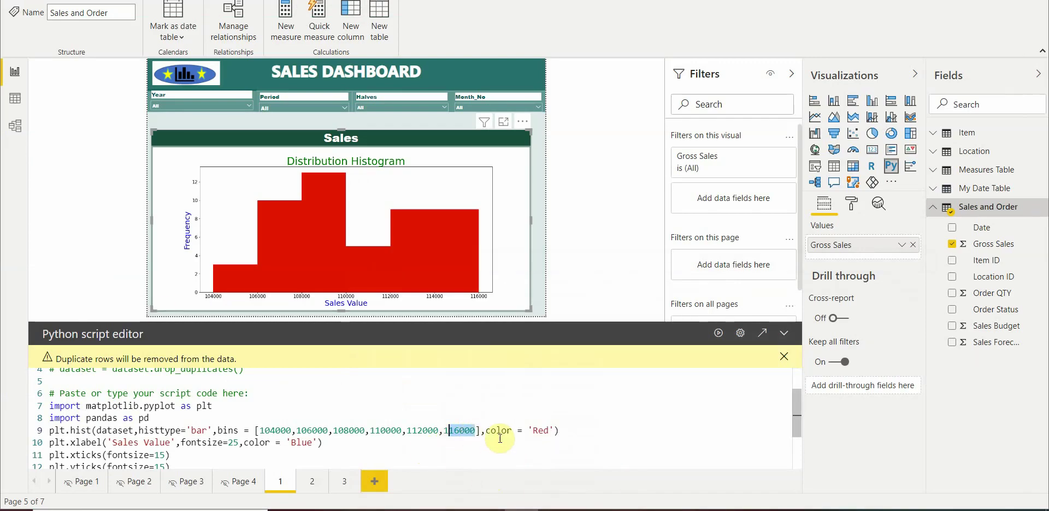
Highlight color='Red' in the script, then expand and collapse the visual's Title format settings.
{"action": "left_click_drag", "start_coordinate": [555, 431], "coordinate": [502, 431]}
{"action": "scroll", "coordinate": [118, 440], "scroll_direction": "down", "scroll_amount": 1}
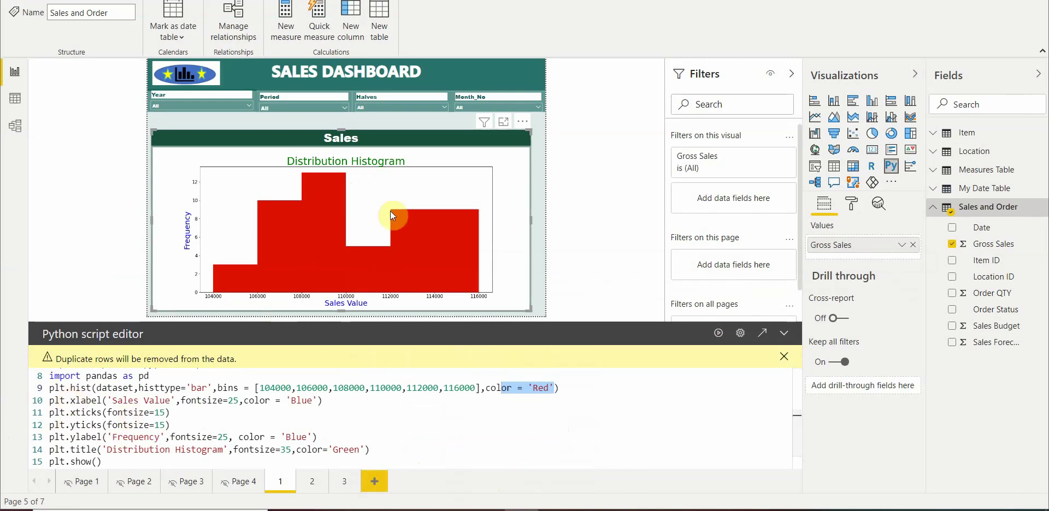
{"action": "left_click", "coordinate": [849, 207]}
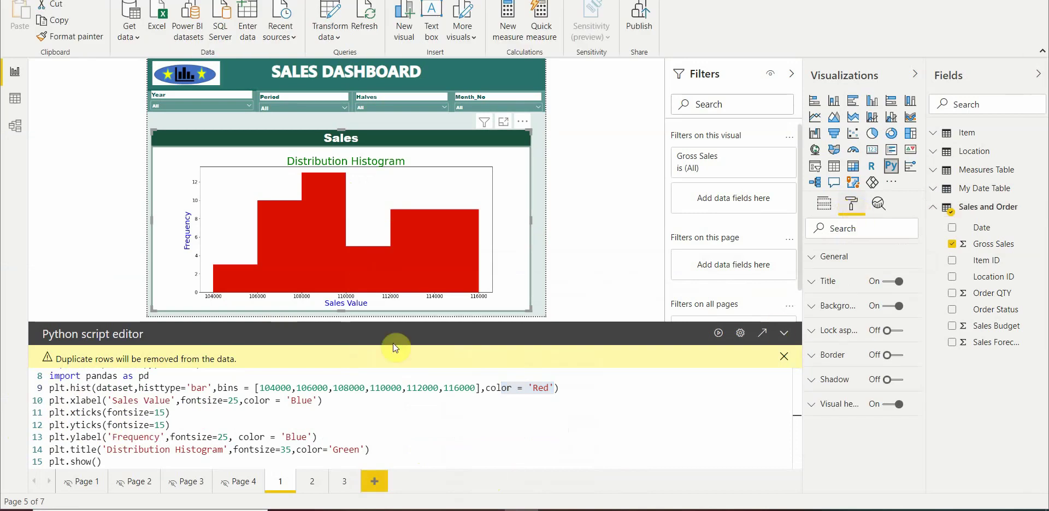
{"action": "left_click", "coordinate": [817, 289]}
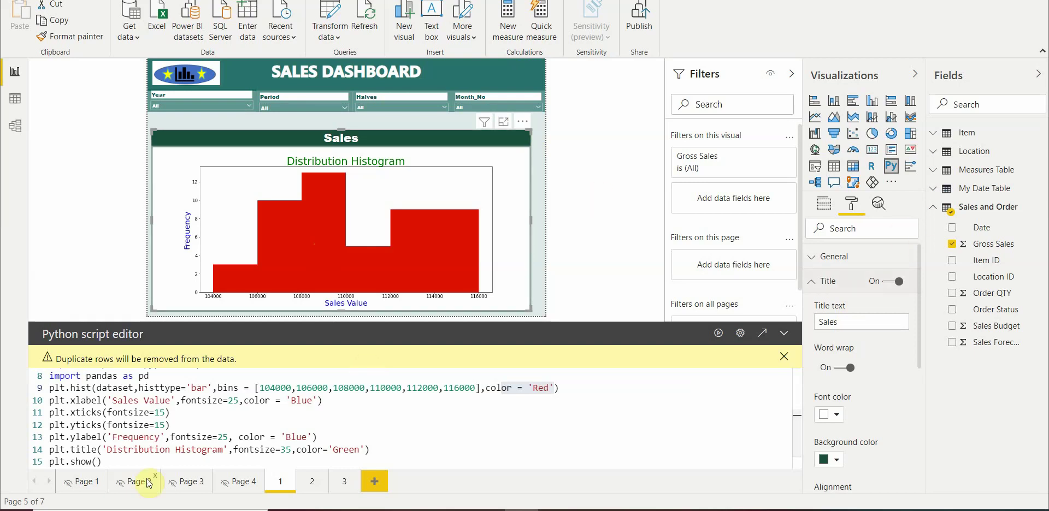
{"action": "left_click", "coordinate": [812, 281]}
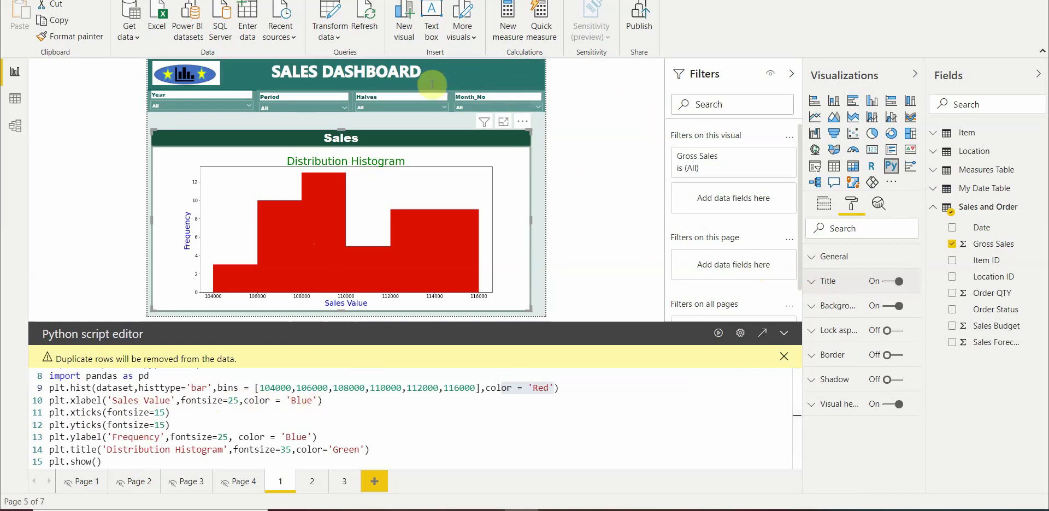
{"action": "left_click", "coordinate": [359, 71]}
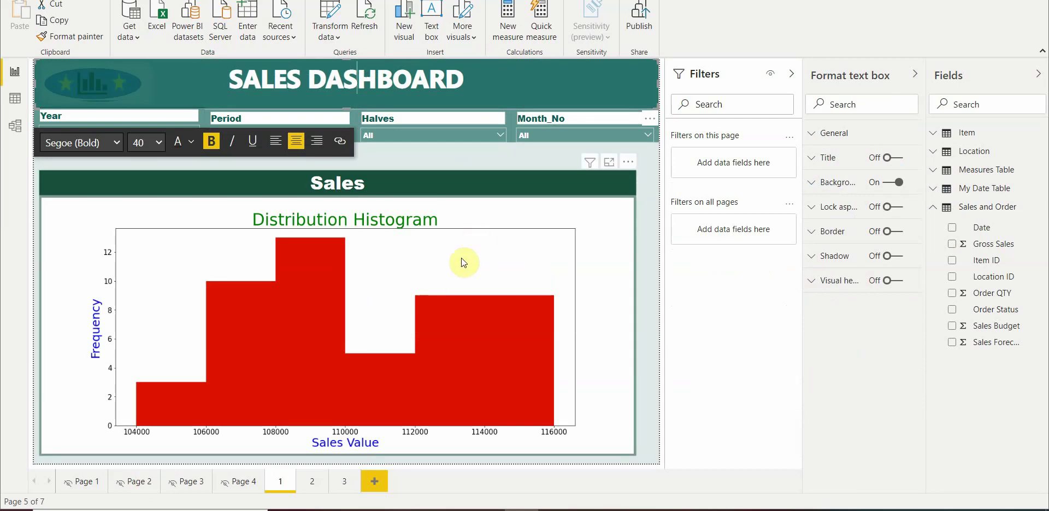
{"action": "left_click", "coordinate": [471, 188]}
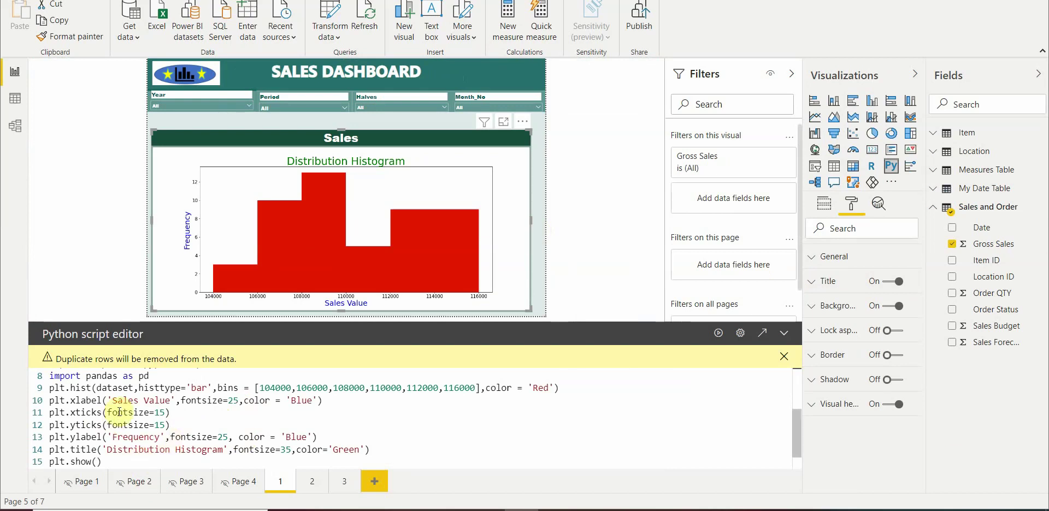
{"action": "left_click_drag", "start_coordinate": [175, 413], "coordinate": [38, 418]}
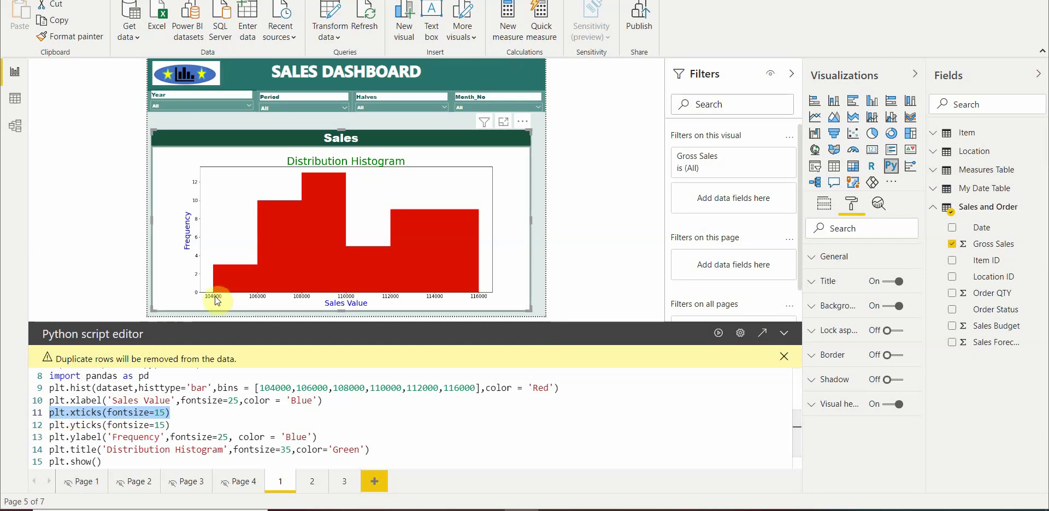
{"action": "left_click", "coordinate": [97, 425]}
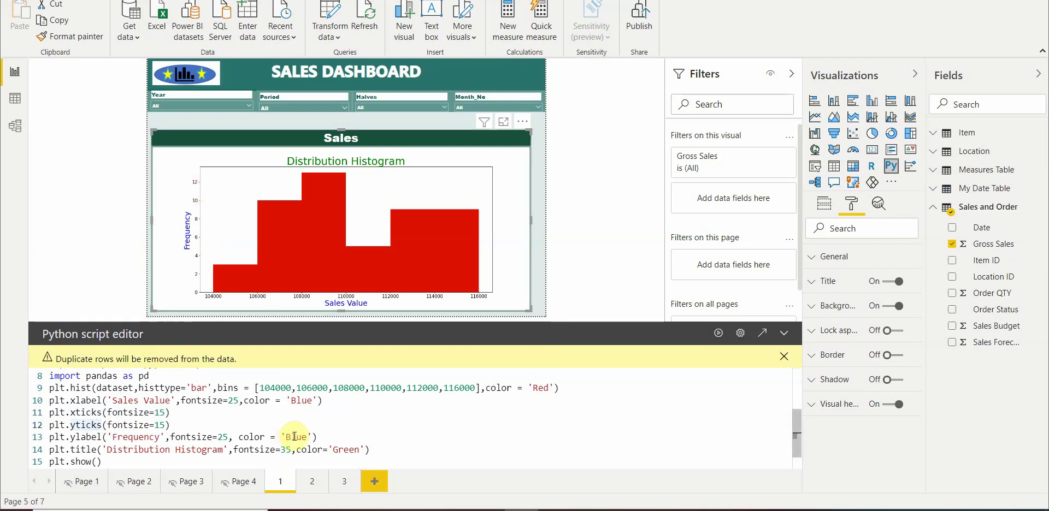
{"action": "left_click_drag", "start_coordinate": [325, 437], "coordinate": [71, 437]}
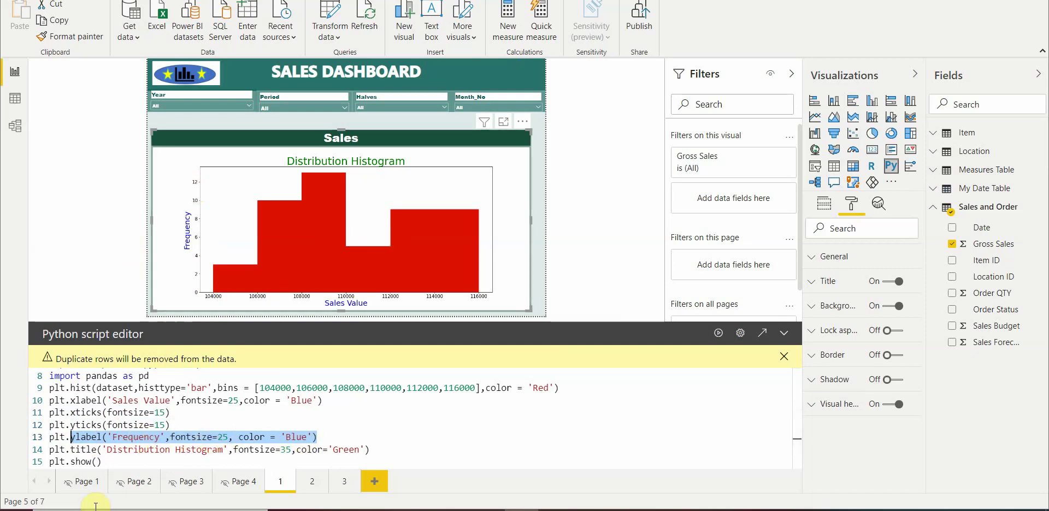
{"action": "scroll", "coordinate": [87, 440], "scroll_direction": "down", "scroll_amount": 1}
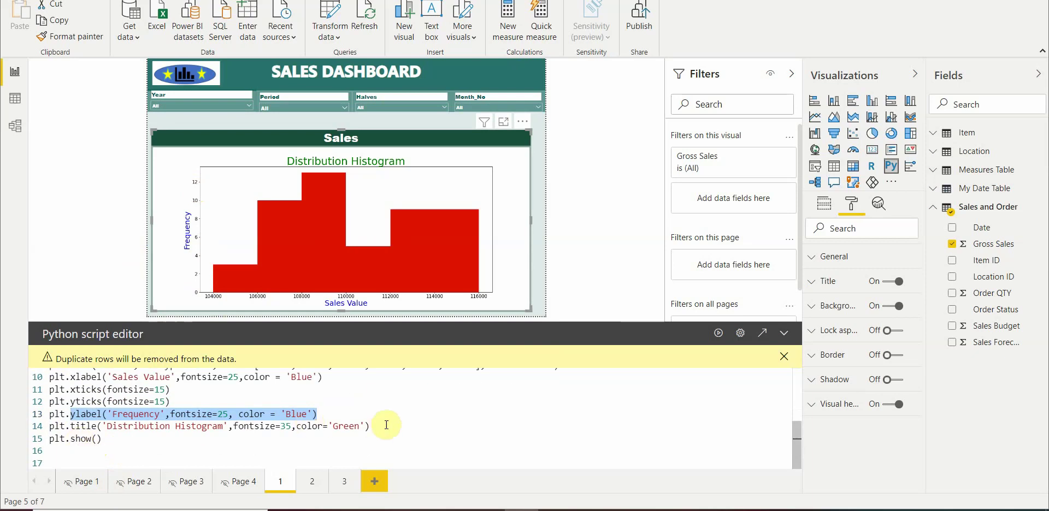
{"action": "left_click_drag", "start_coordinate": [372, 427], "coordinate": [71, 427]}
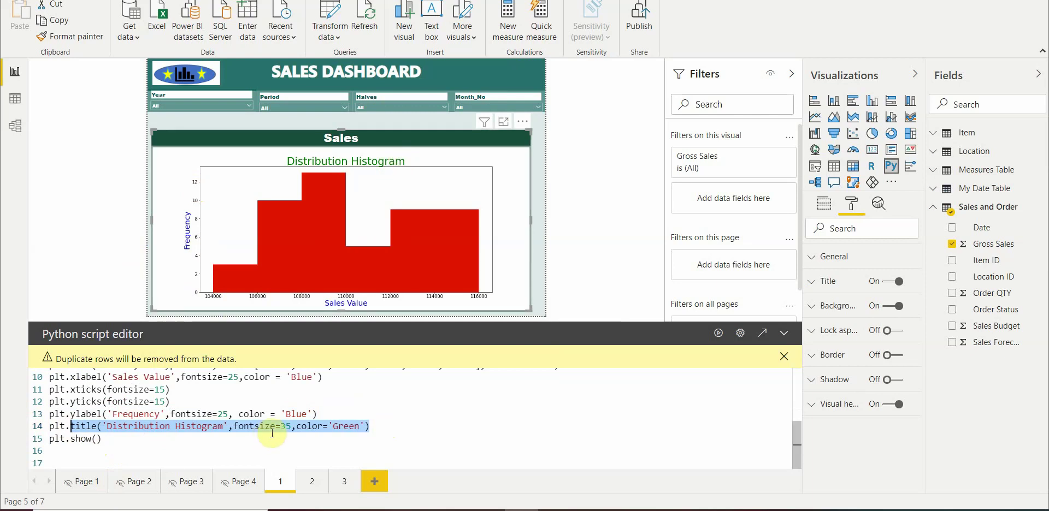
{"action": "left_click_drag", "start_coordinate": [103, 440], "coordinate": [51, 441]}
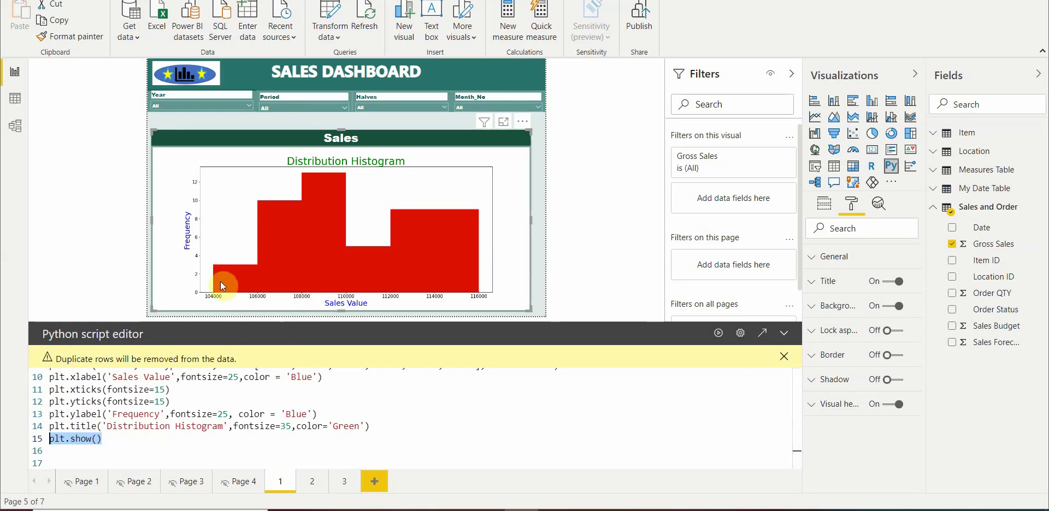
Enlarge the Sales histogram in focus mode, showing bars from 104000 to 116000.
{"action": "left_click", "coordinate": [503, 123]}
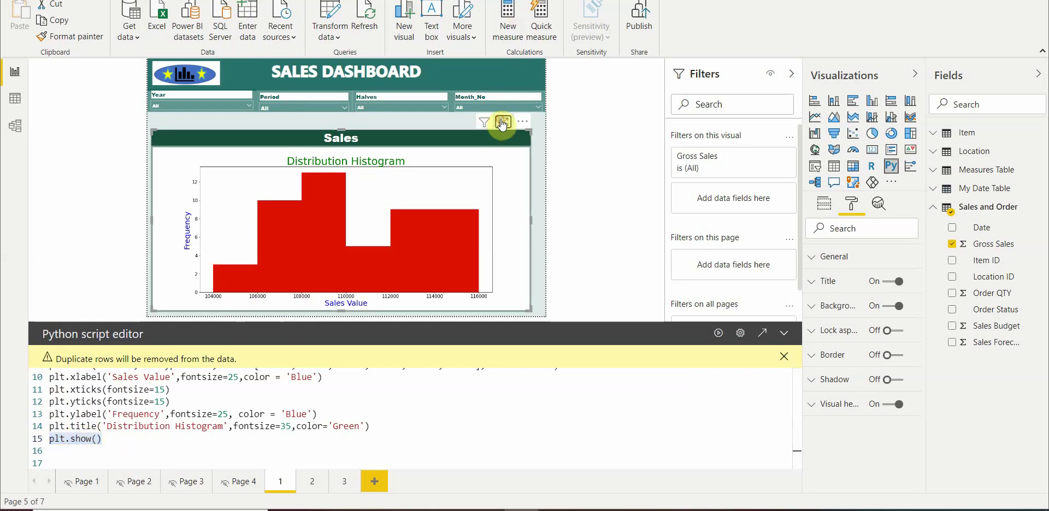
{"action": "left_click", "coordinate": [504, 123]}
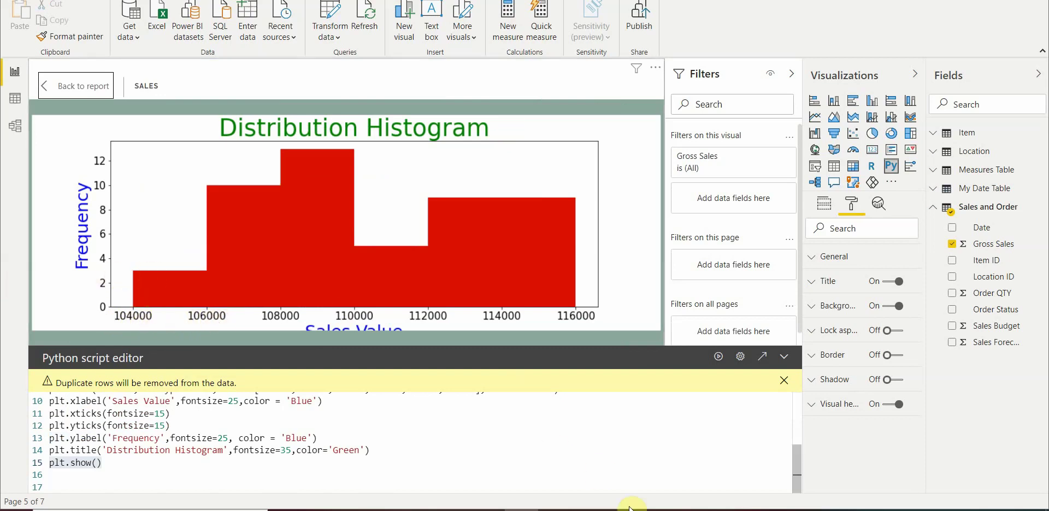
{"action": "key", "text": "alt+Tab"}
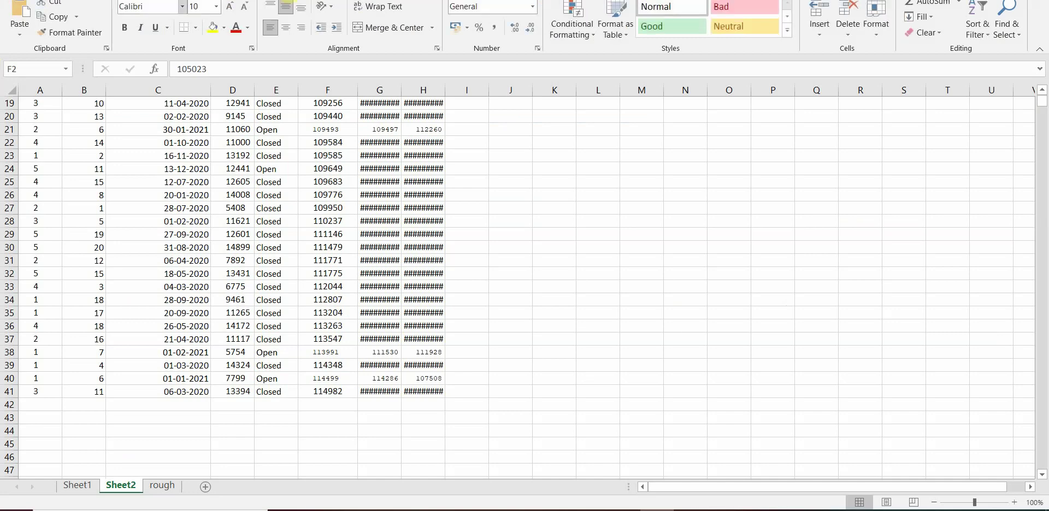
{"action": "scroll", "coordinate": [403, 262], "scroll_direction": "up", "scroll_amount": 6}
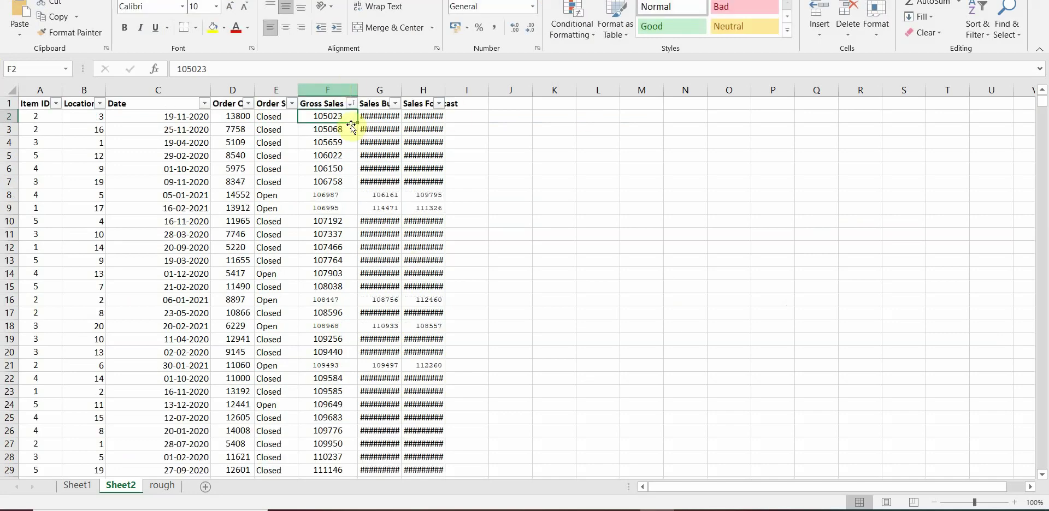
{"action": "left_click", "coordinate": [321, 141], "text": "shift"}
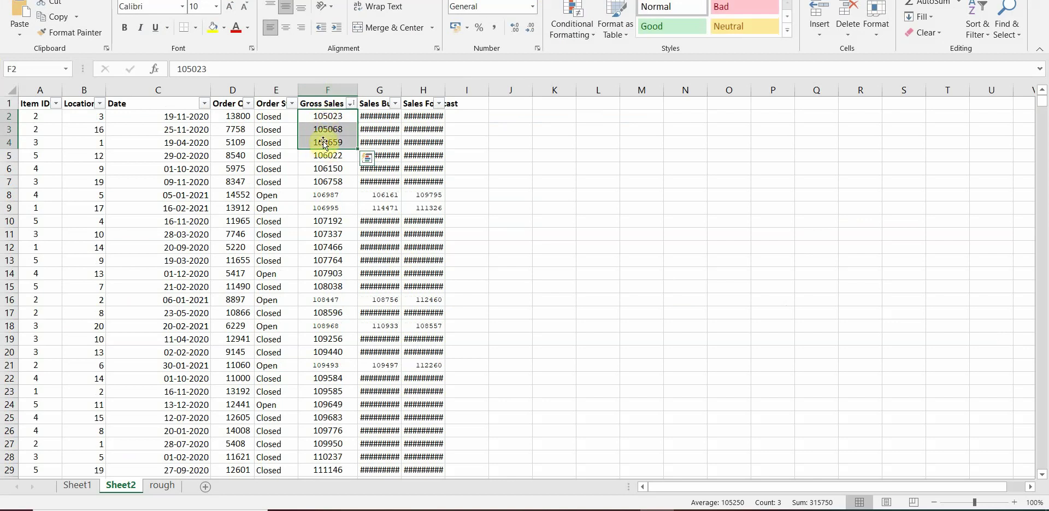
{"action": "key", "text": "alt+Tab"}
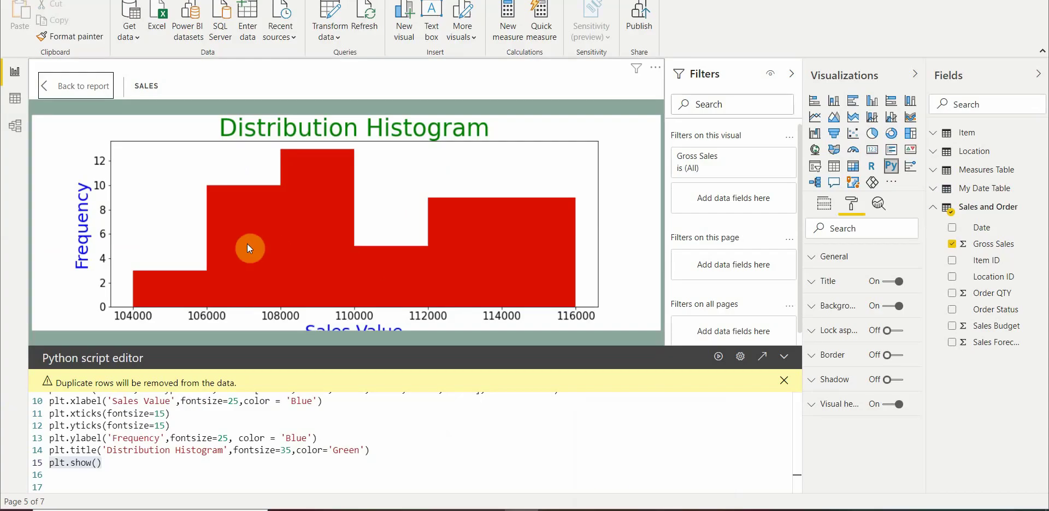